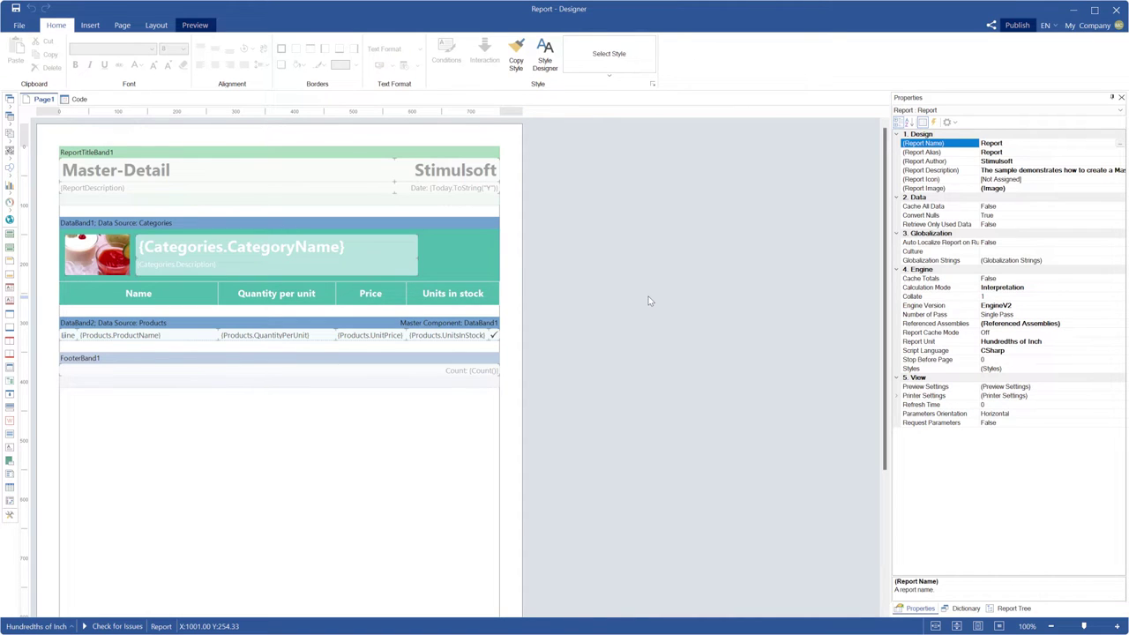
Open the report's Preview Settings and close them without making changes.
click(1059, 388)
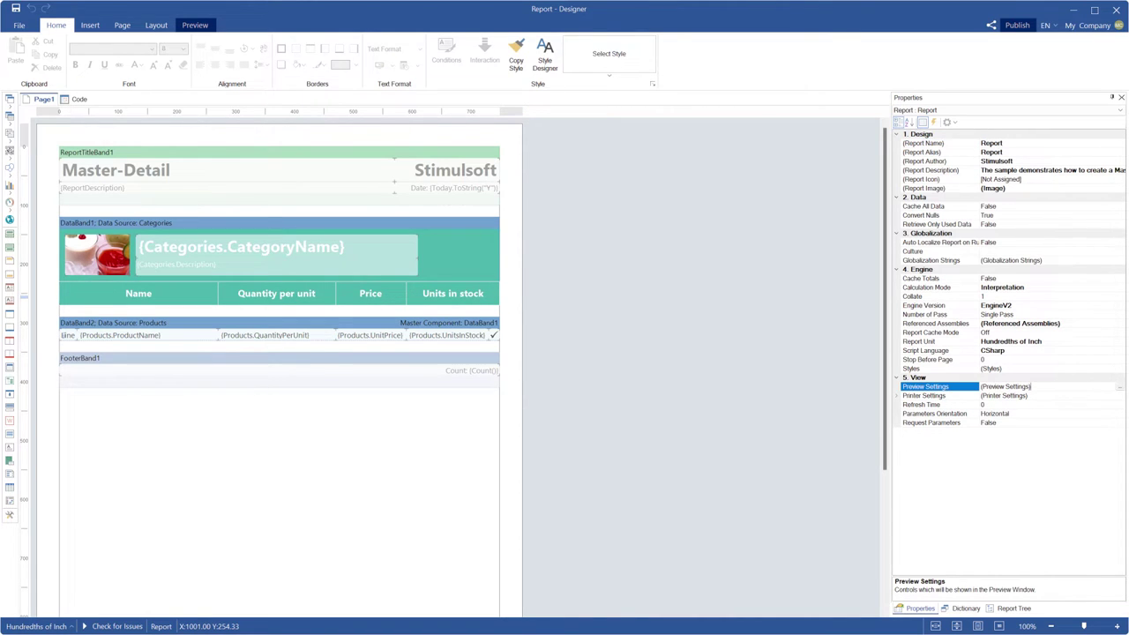
click(1118, 388)
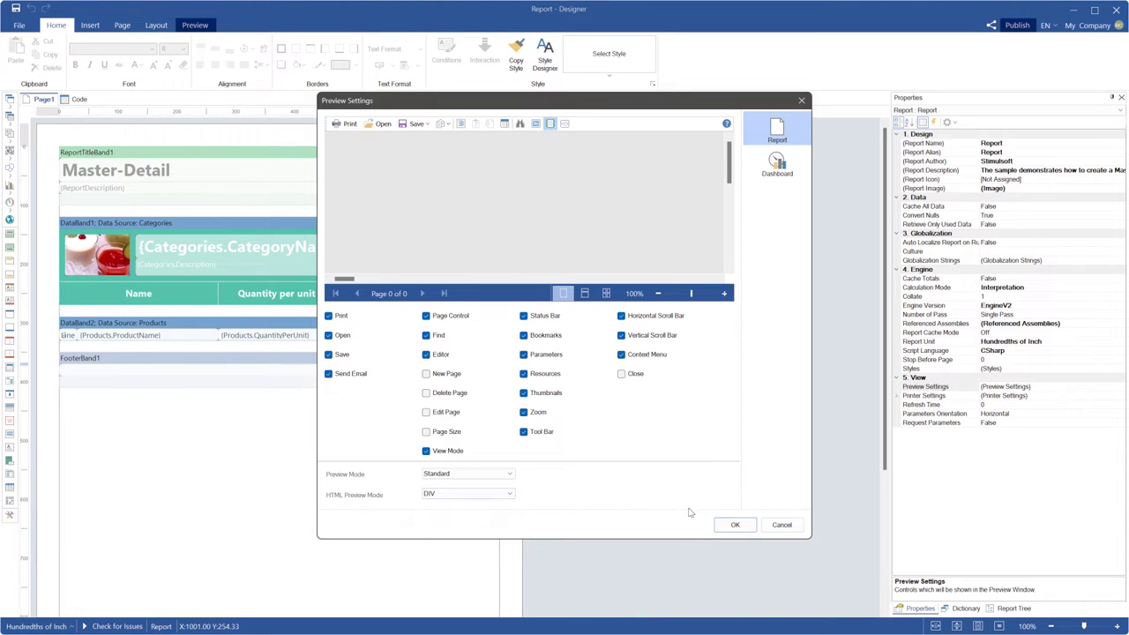
click(733, 525)
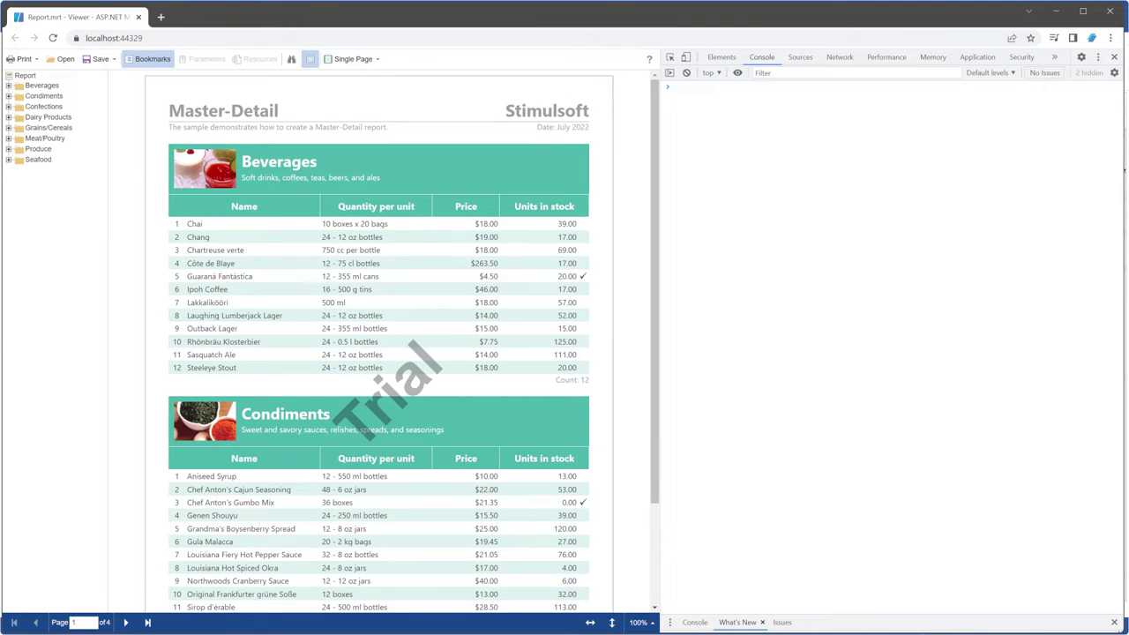
Reload the viewer and inspect the Units in stock header, which renders as a div.
click(53, 38)
click(669, 58)
click(544, 207)
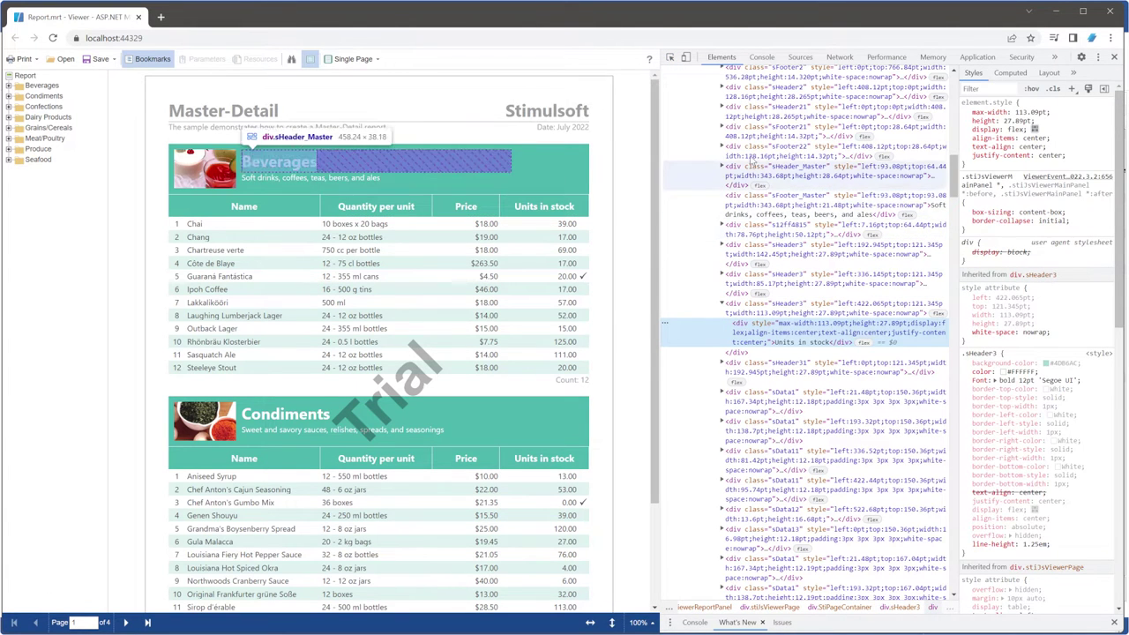
scroll(748, 135, up, 3)
scroll(746, 135, up, 5)
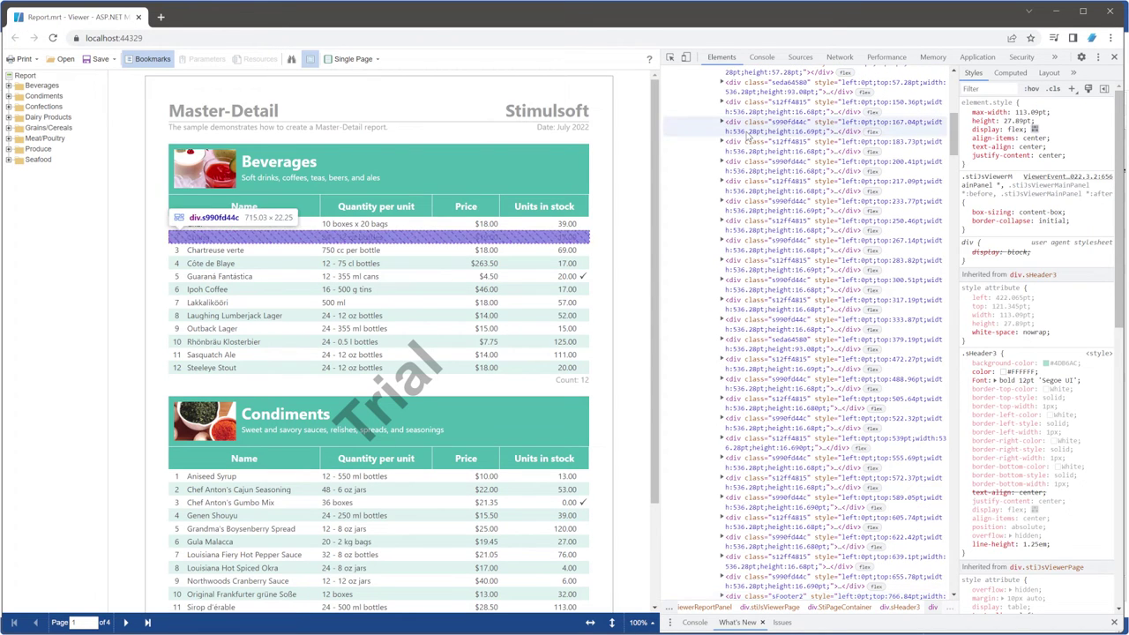
click(1057, 10)
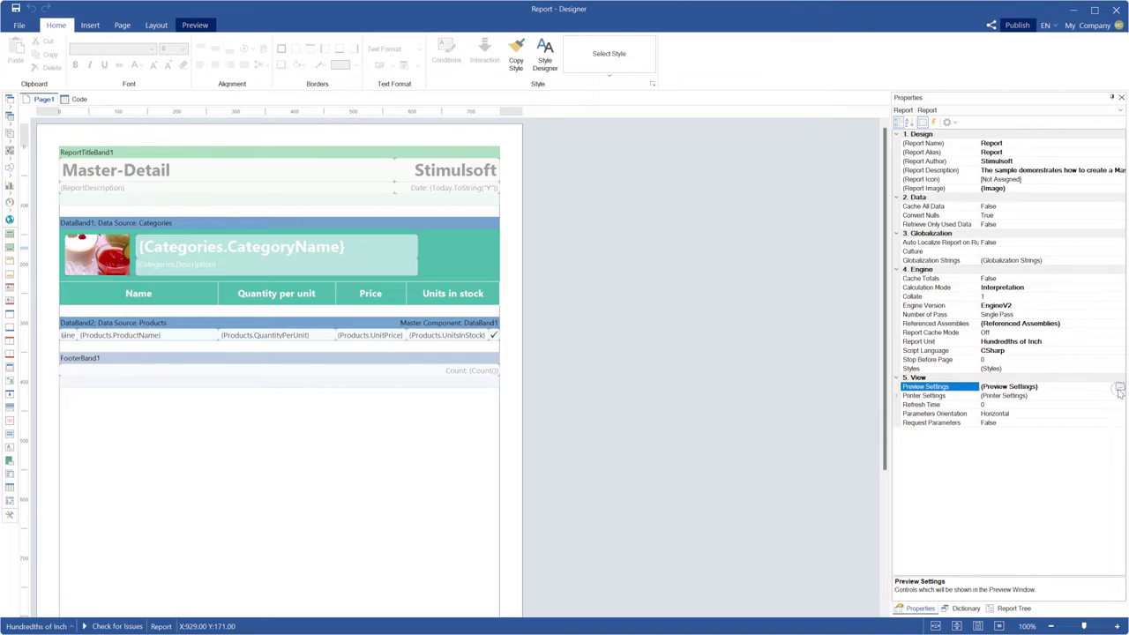
Set HTML Preview Mode to TABLE in the report's Preview Settings and reload the viewer page.
click(1118, 390)
click(493, 495)
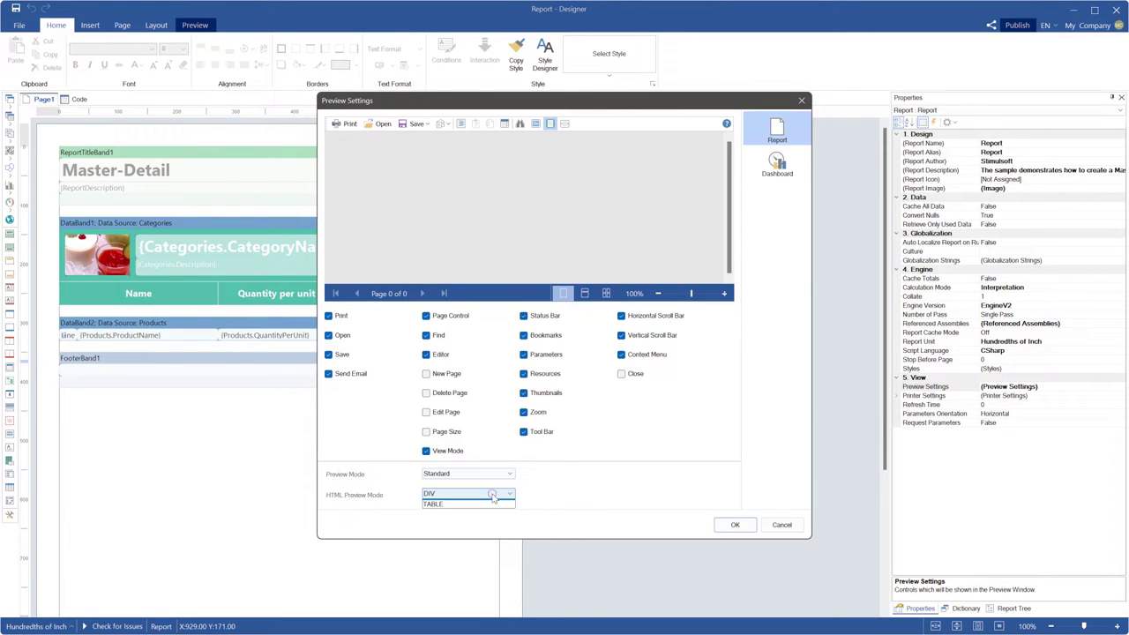
click(481, 504)
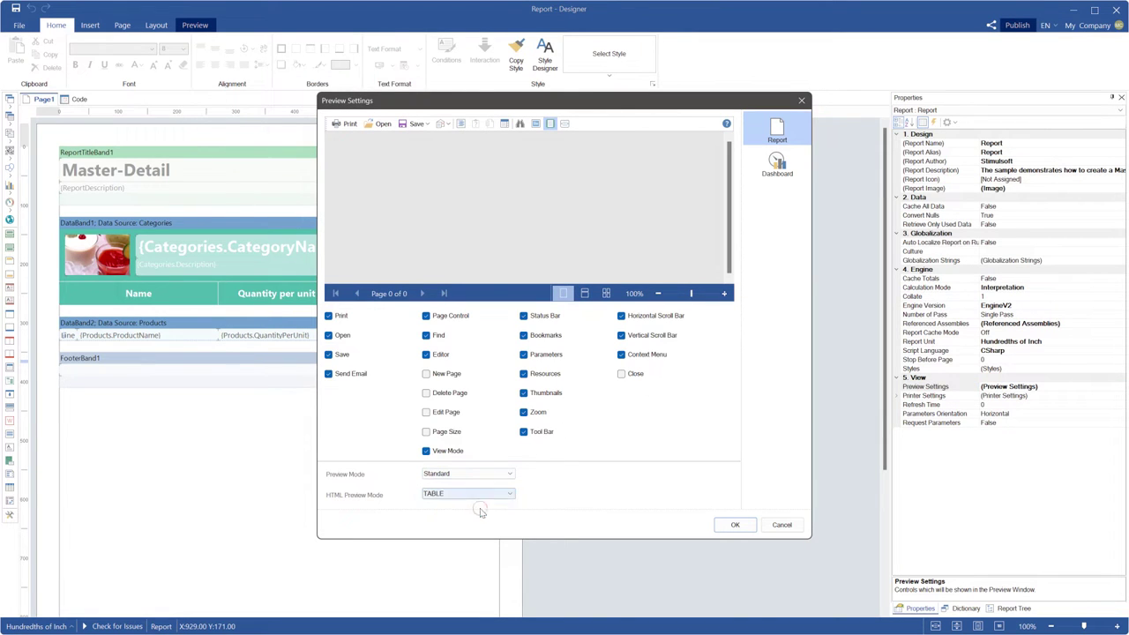
click(730, 525)
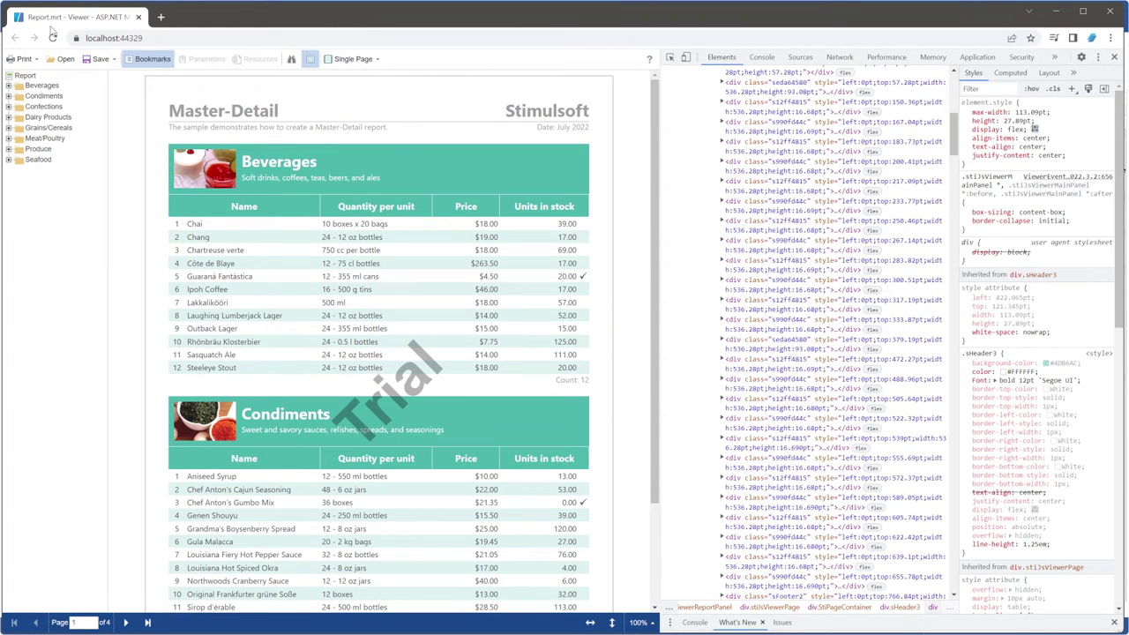
click(53, 37)
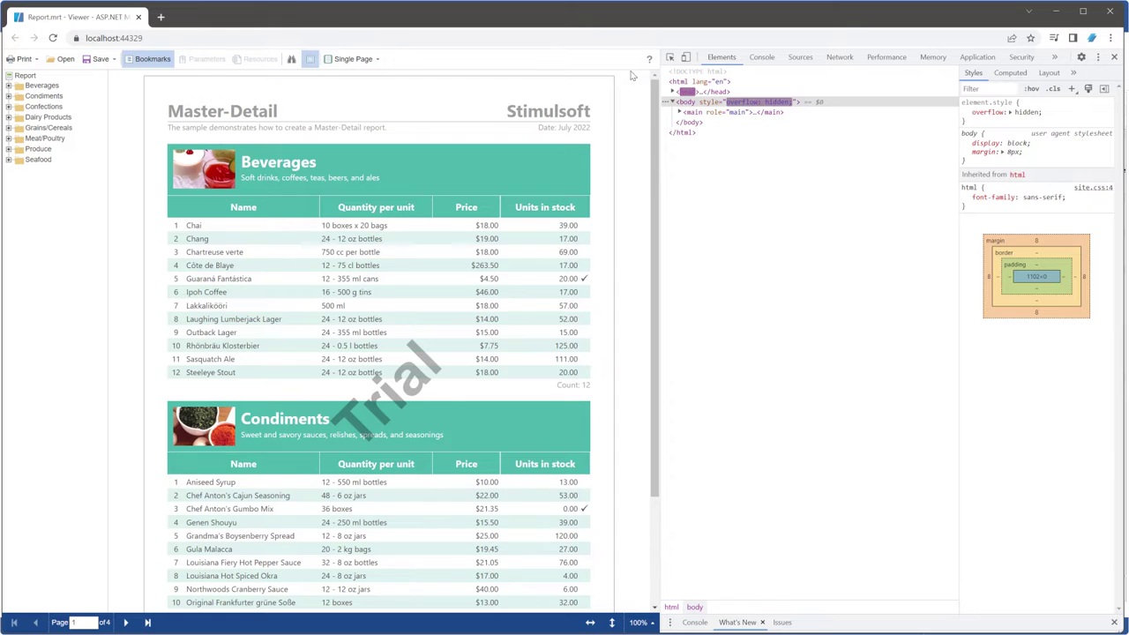
Inspect the Units in stock header, now a table cell, and collapse its 38px row.
click(670, 56)
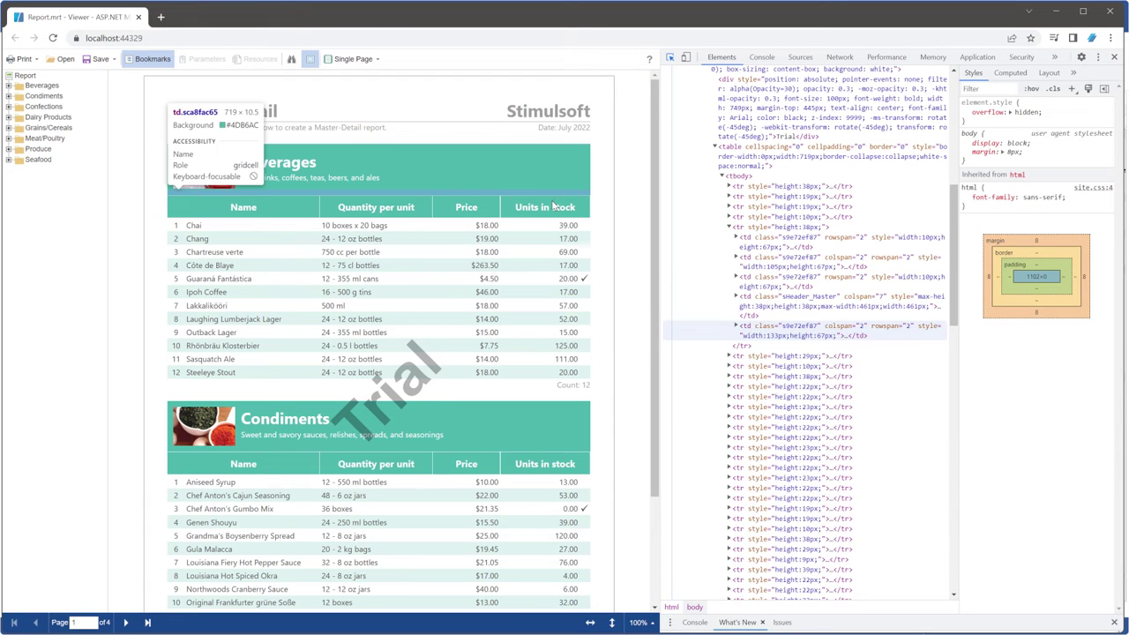
click(553, 205)
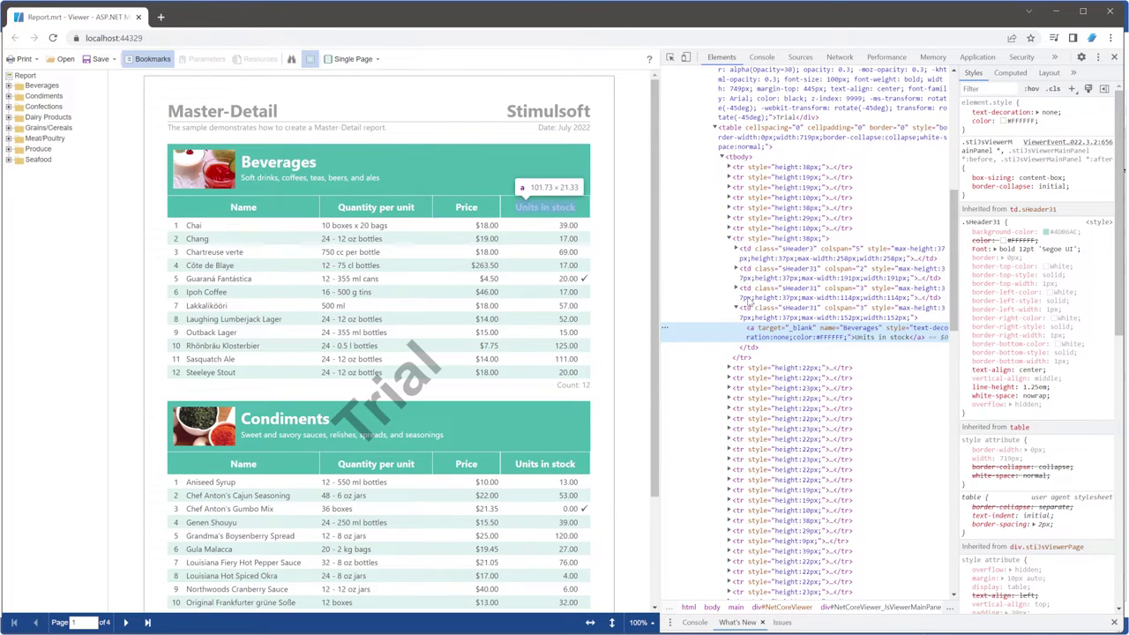
click(728, 238)
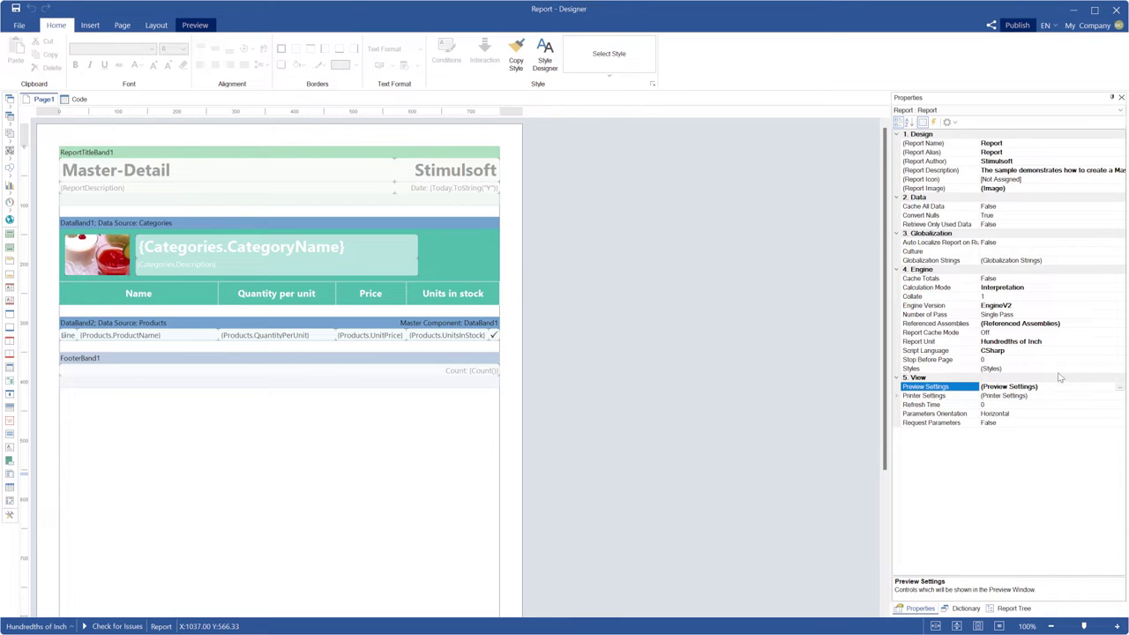
Change HTML Preview Mode back to DIV in the report's Preview Settings and confirm.
click(1119, 386)
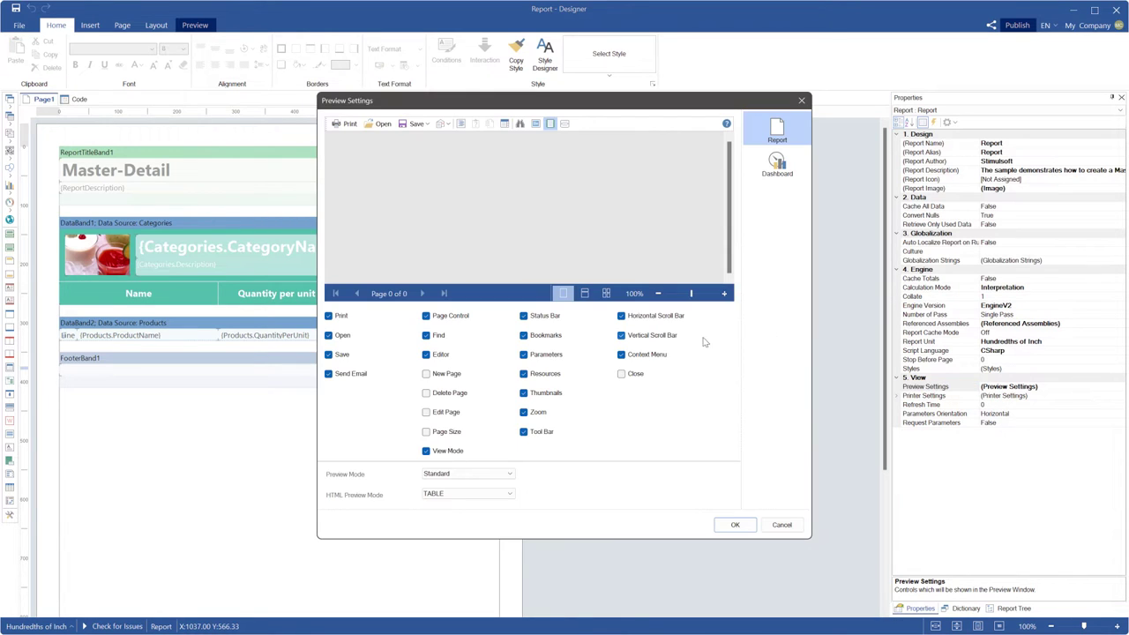
click(490, 494)
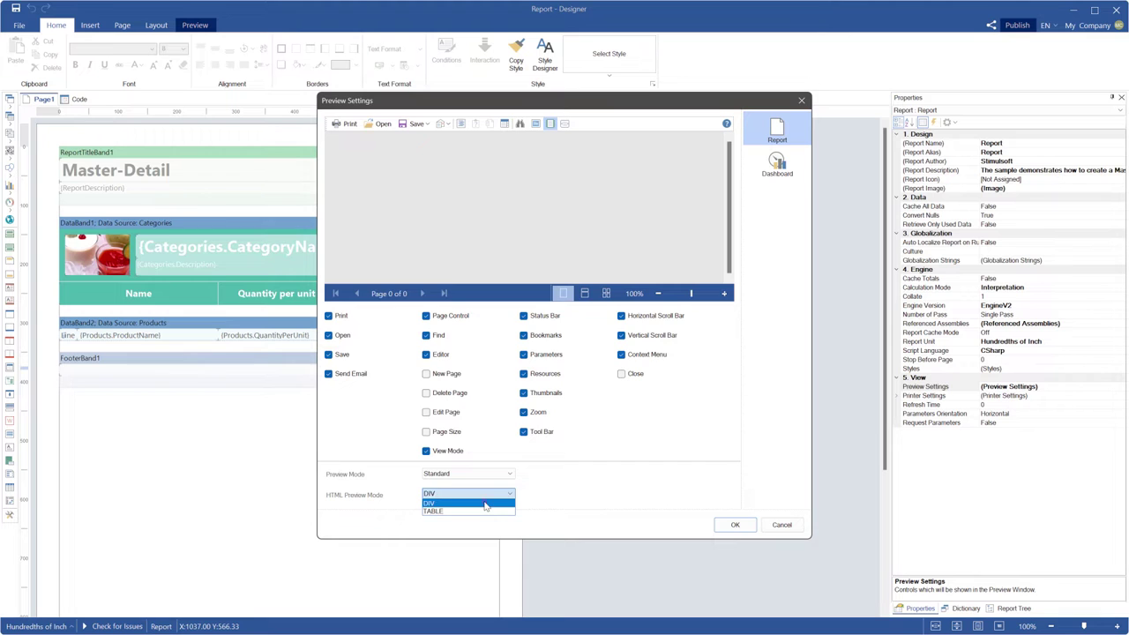
click(489, 502)
click(734, 525)
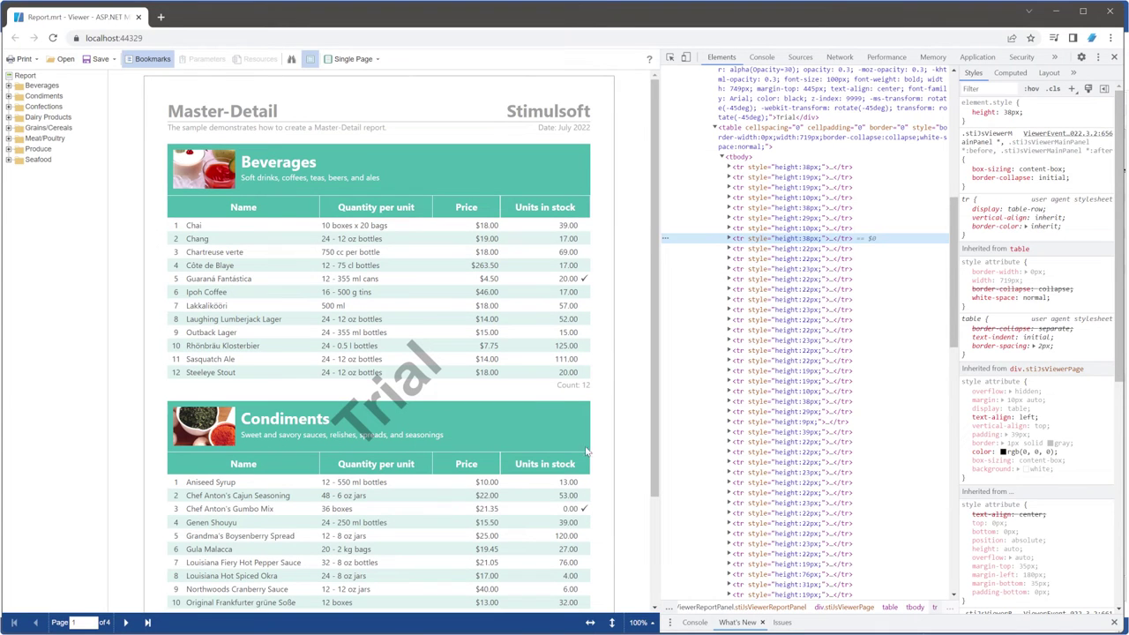
Reload the viewer and confirm the Units in stock header is rendered as a div again.
key(F5)
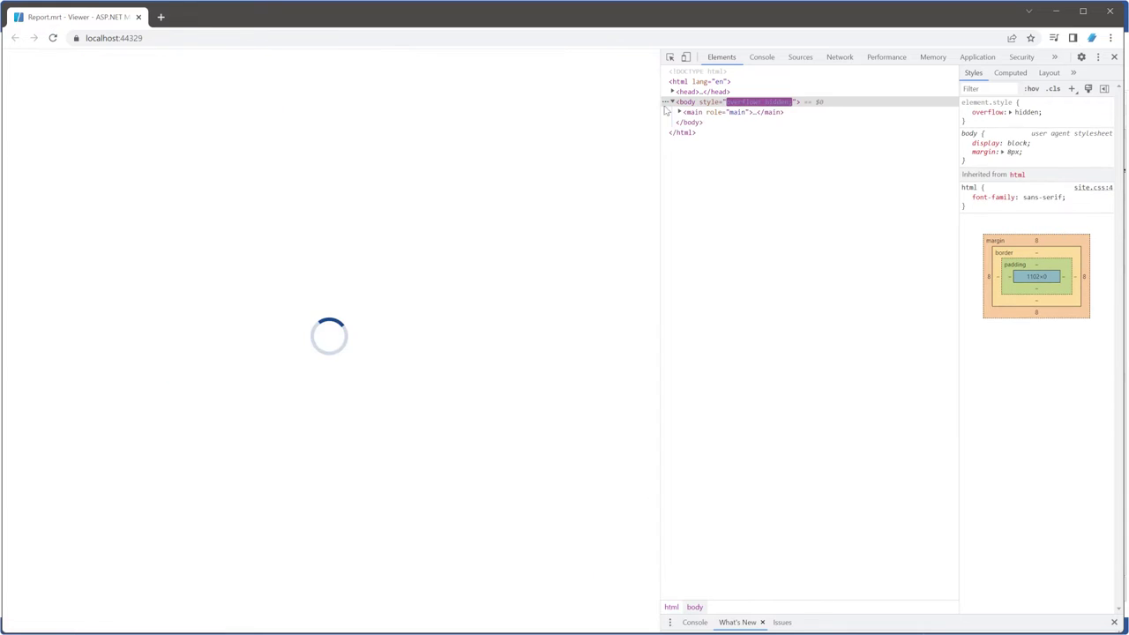
key(ctrl+shift+c)
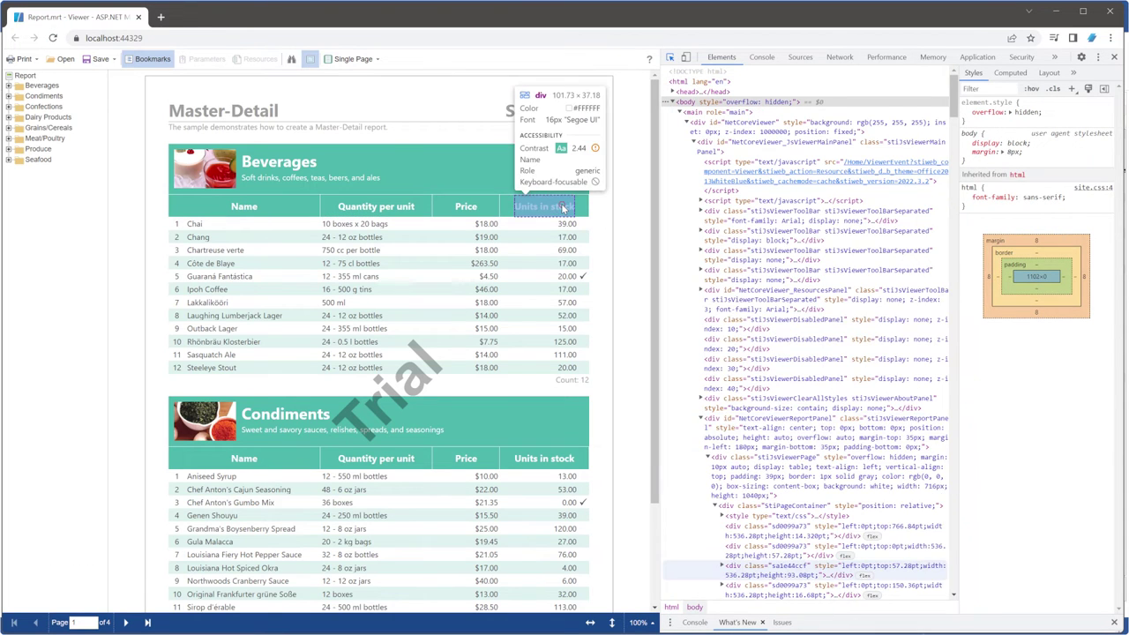
click(557, 206)
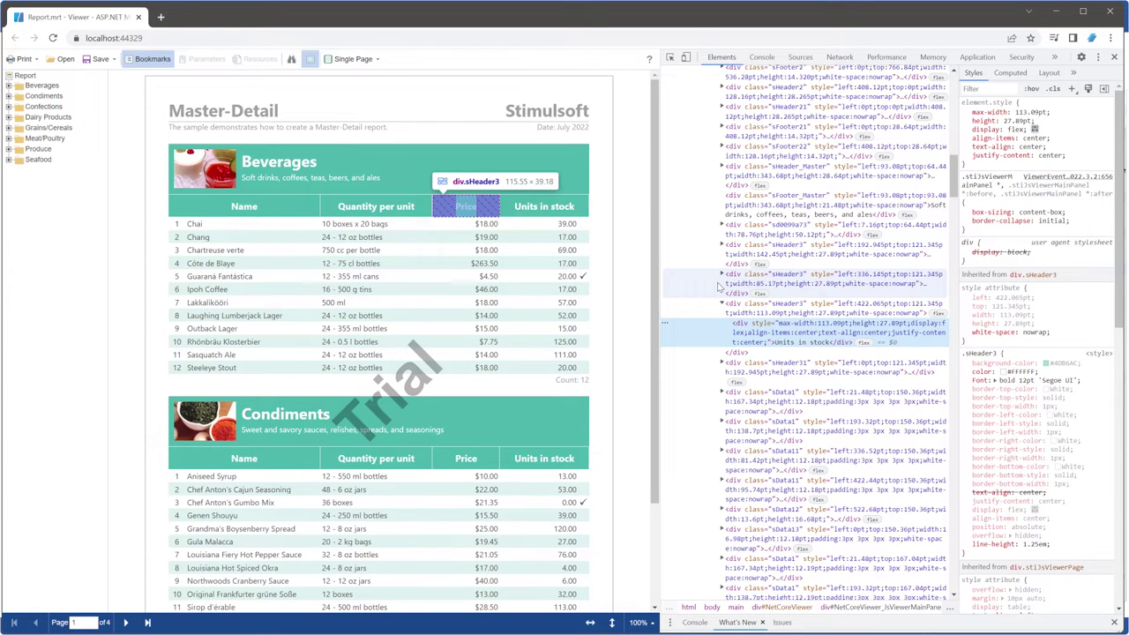
click(1056, 10)
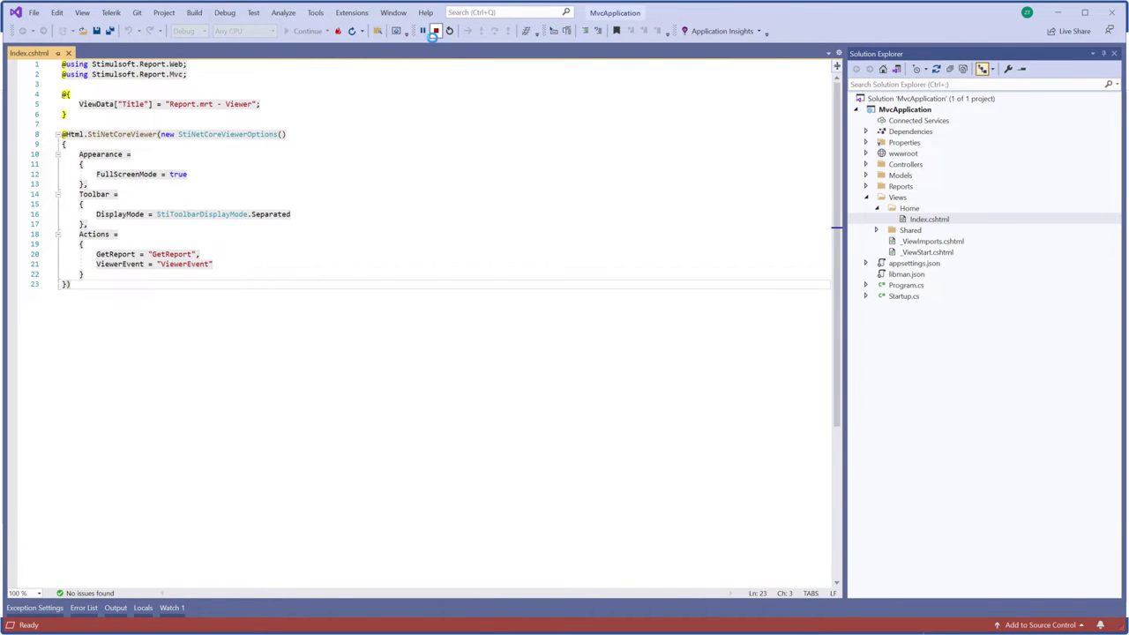
Add 'ReportDisplayMode = StiReportDisplayMode.Div,' after FullScreenMode, save Index.cshtml, and run via IIS Express.
click(435, 31)
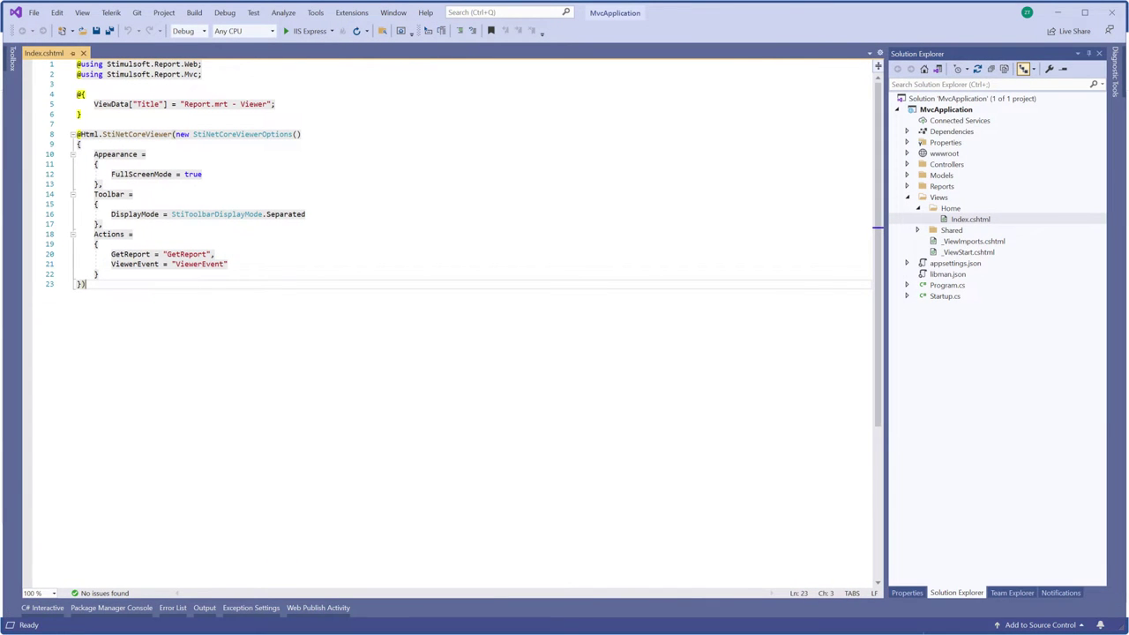
click(203, 173)
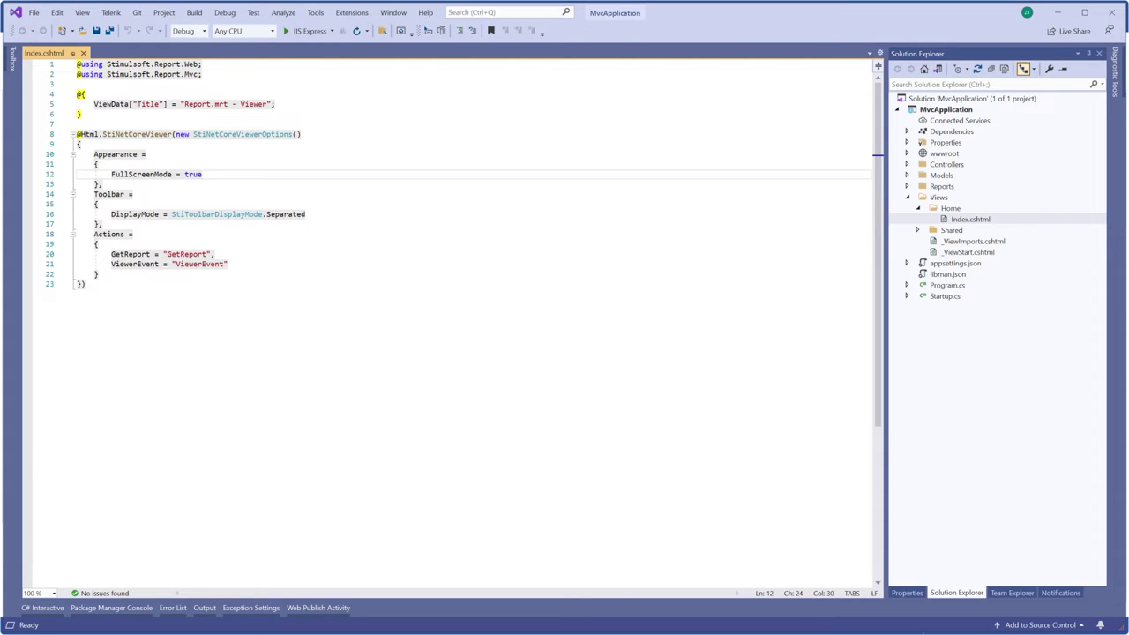
text(,)
key(Return)
text(ReportDisplayMode = StiReportDisplayMode.)
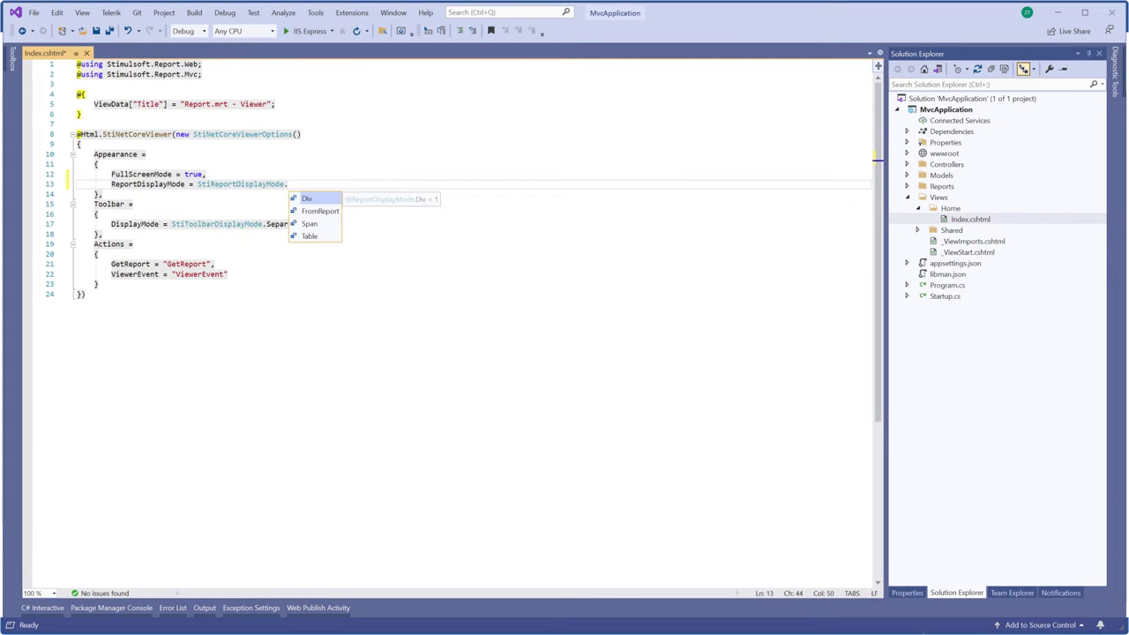
key(Down)
key(Down)
key(Down)
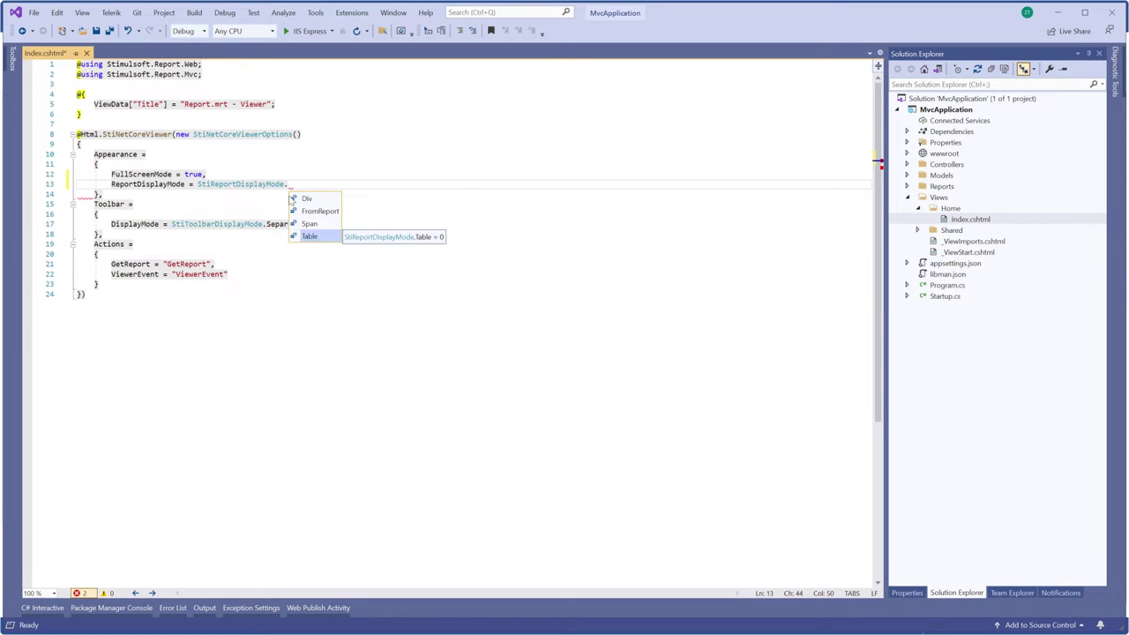
key(Up)
key(Up)
key(Up)
text(,)
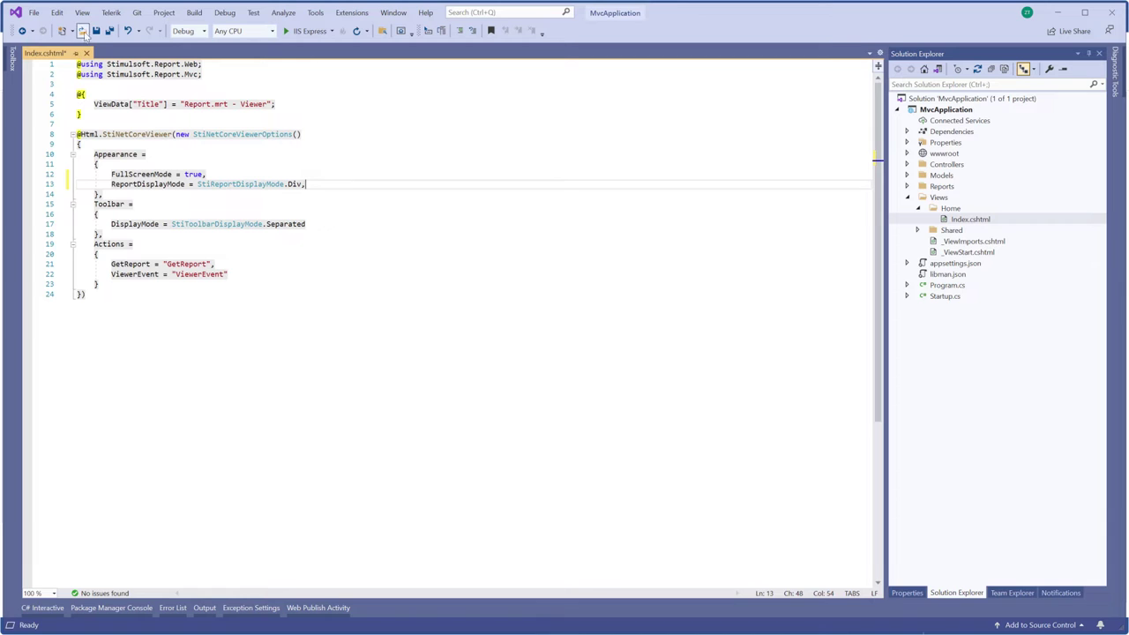
click(96, 30)
click(291, 30)
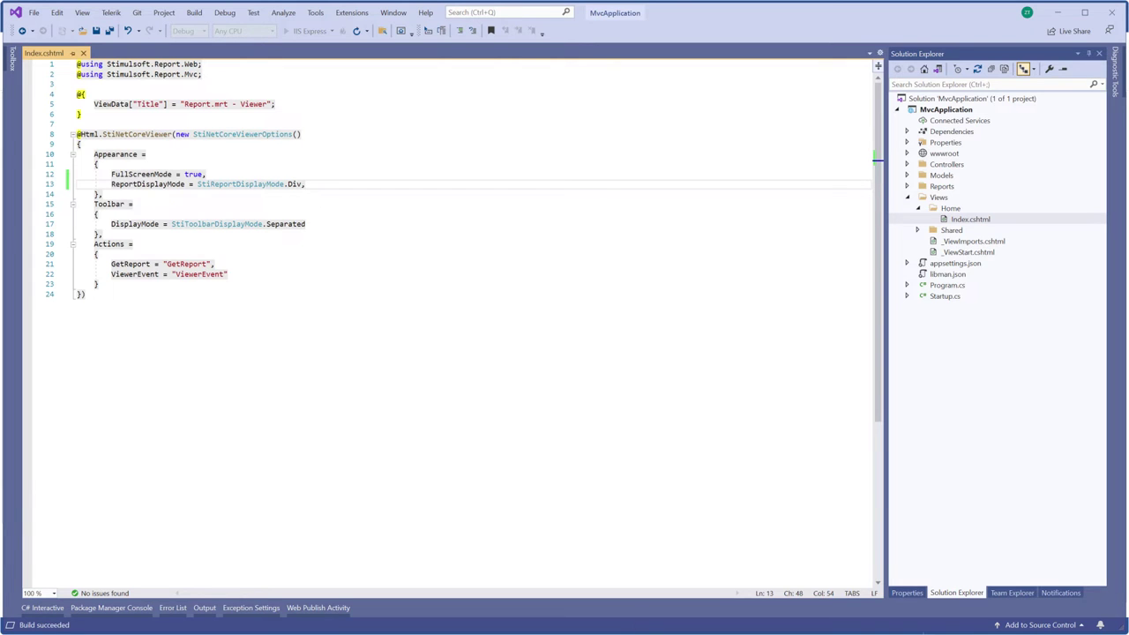
Inspect the Units in stock header's markup in DevTools, then return to Visual Studio.
key(F12)
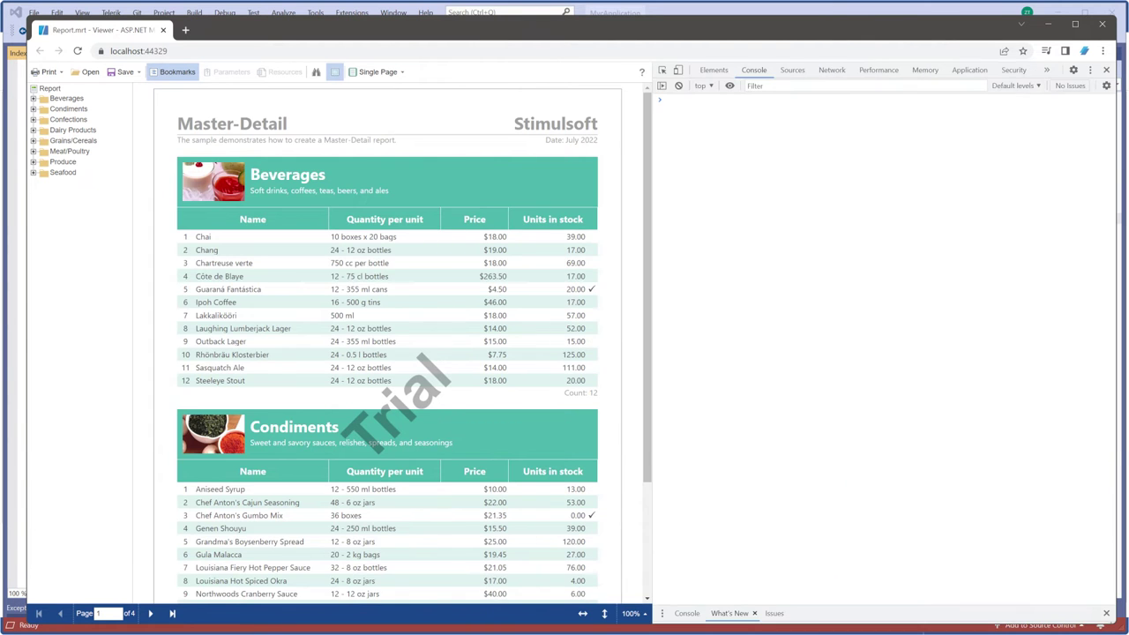
click(662, 70)
click(572, 221)
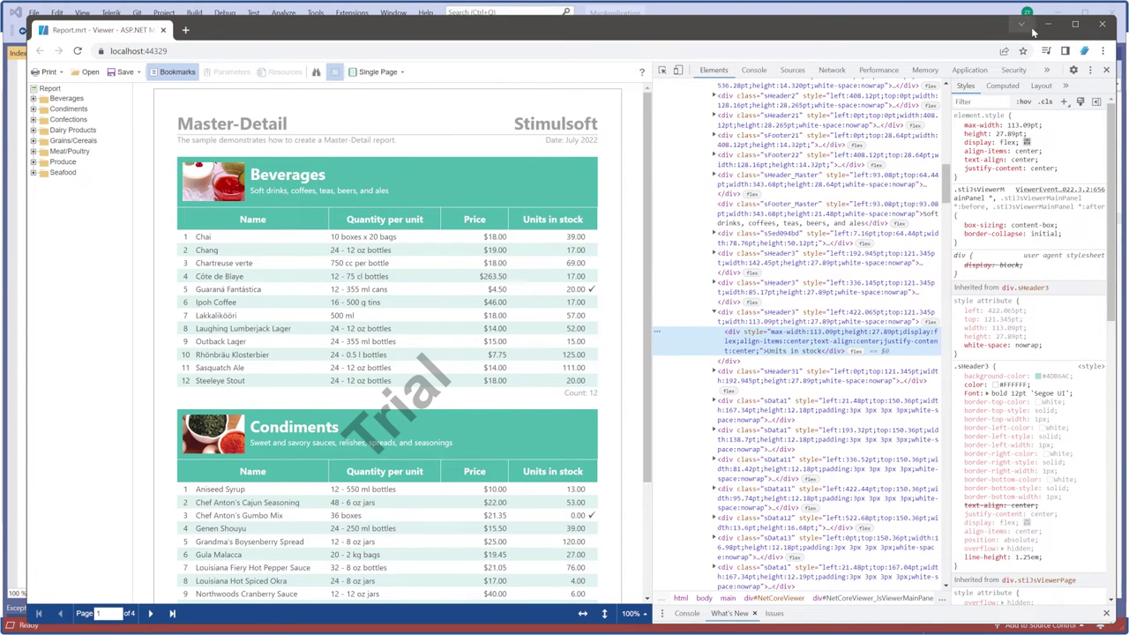
click(734, 16)
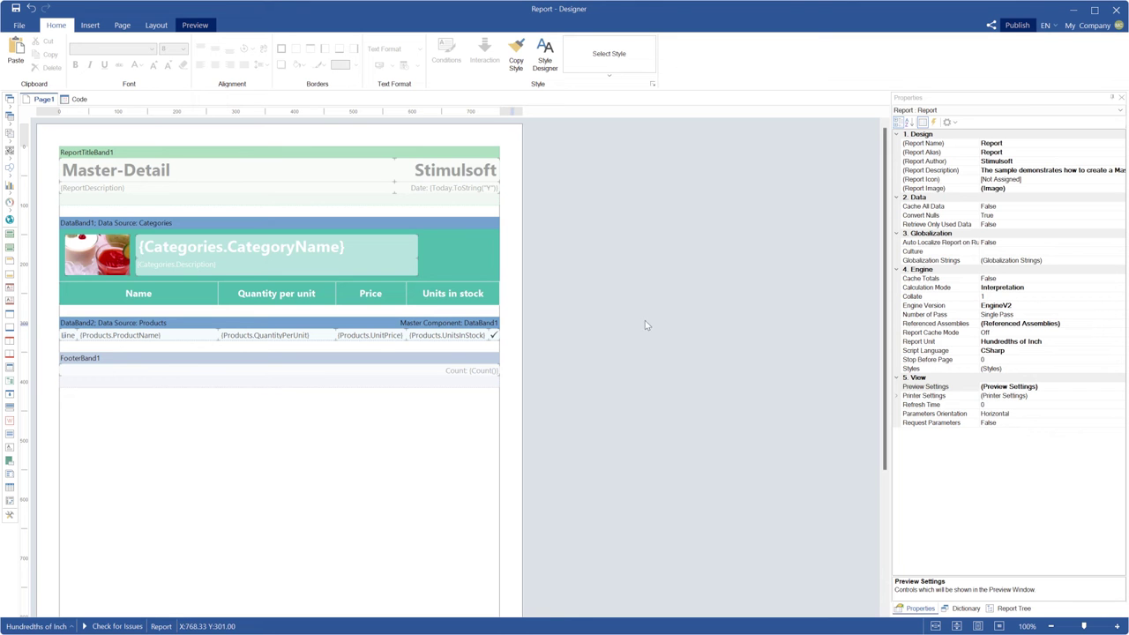
Set HTML Preview Mode to TABLE in Preview Settings, then reload the web viewer page.
click(926, 387)
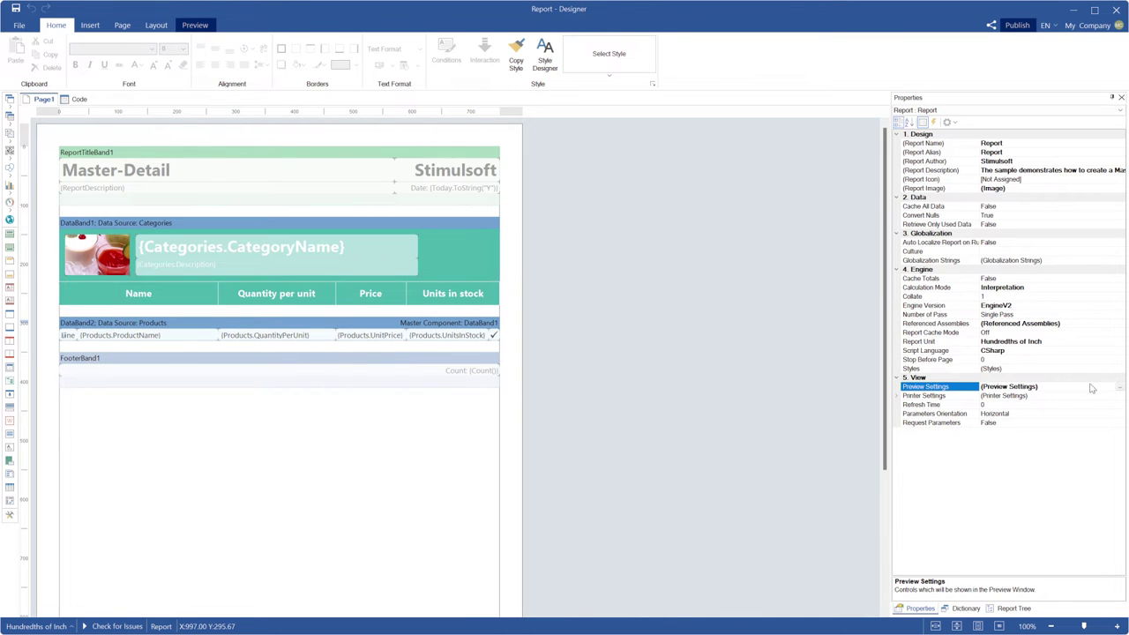
click(1119, 388)
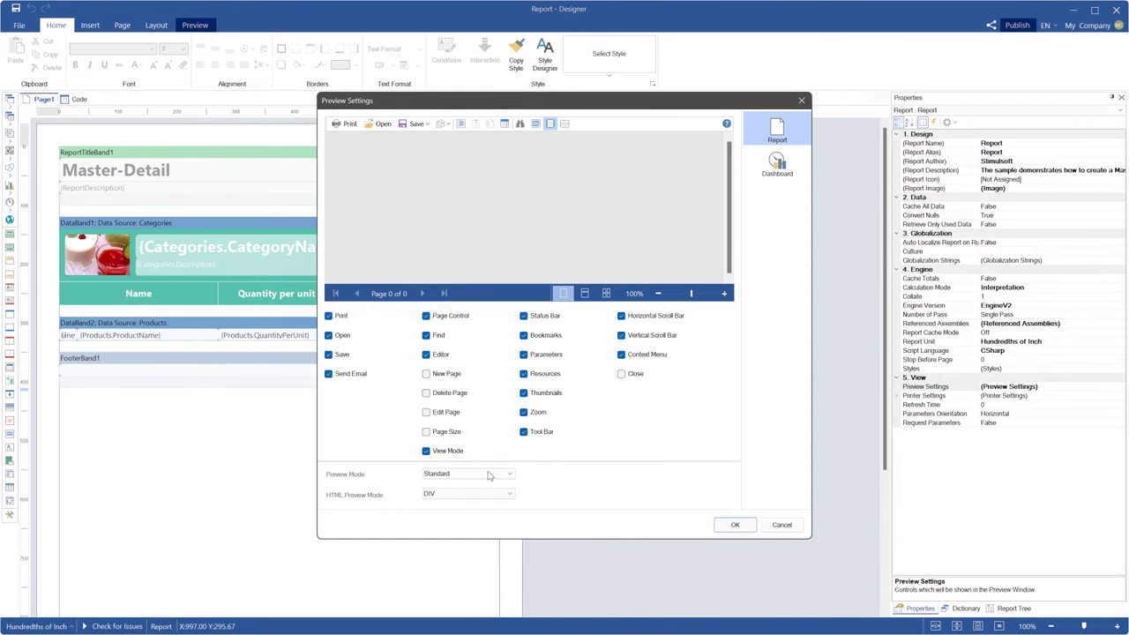
click(482, 497)
click(473, 513)
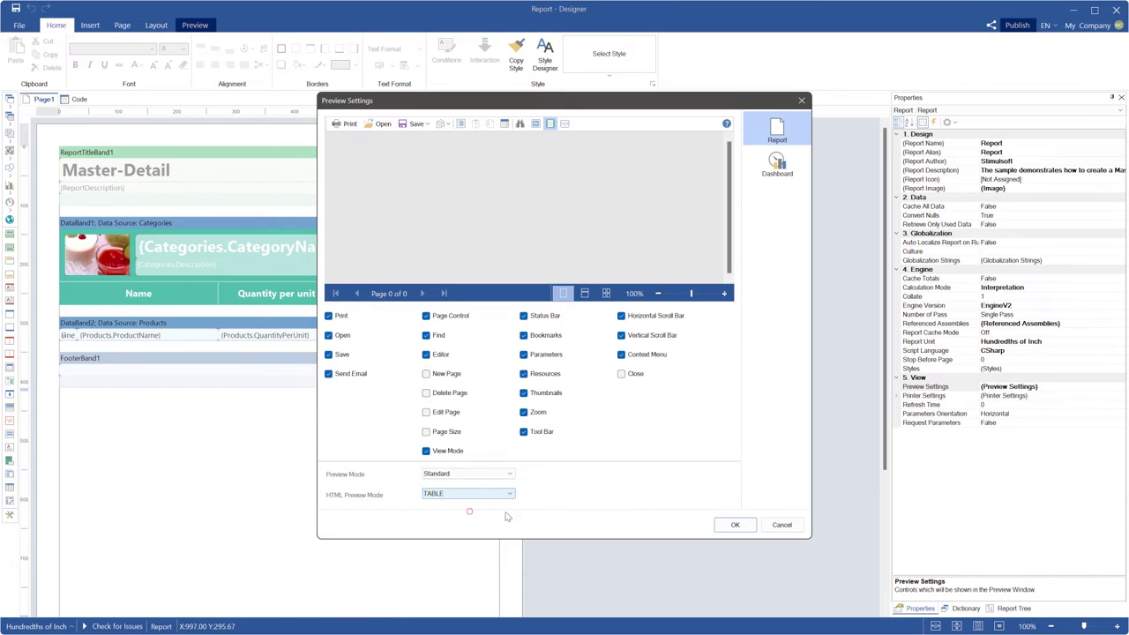
click(734, 525)
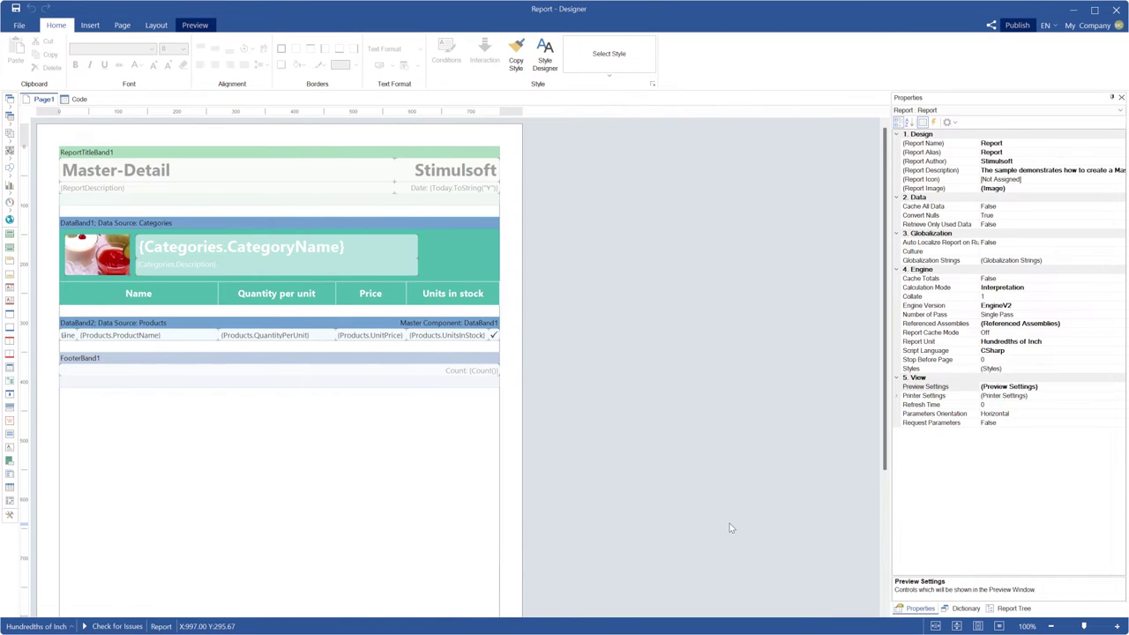
click(16, 9)
key(F5)
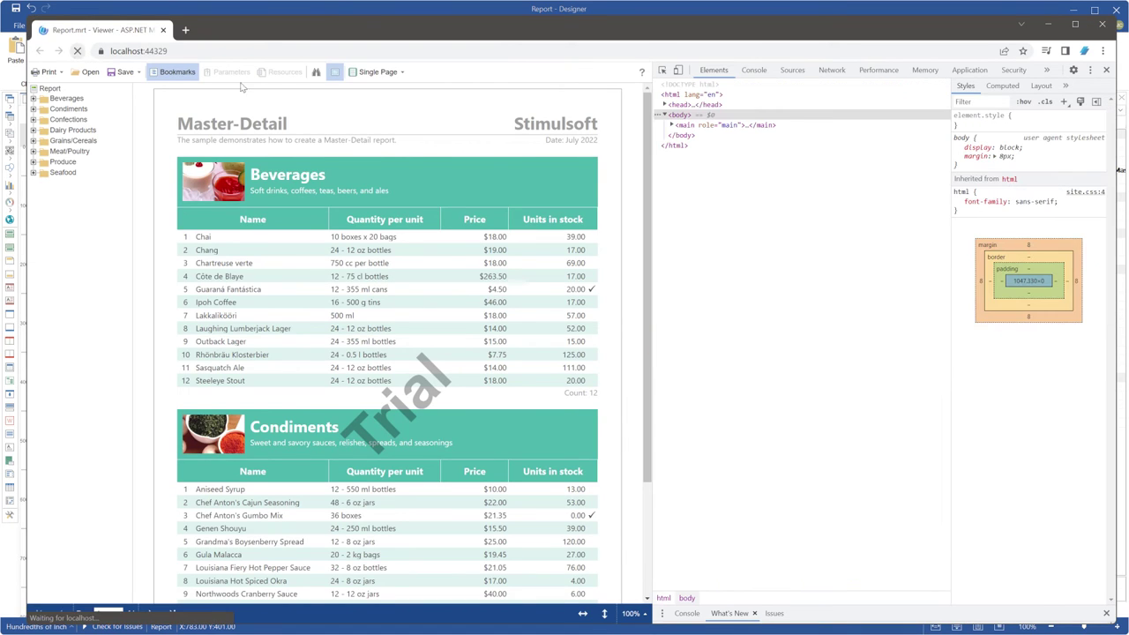
Check the Units in stock header's markup with the DevTools element picker.
click(662, 71)
click(582, 222)
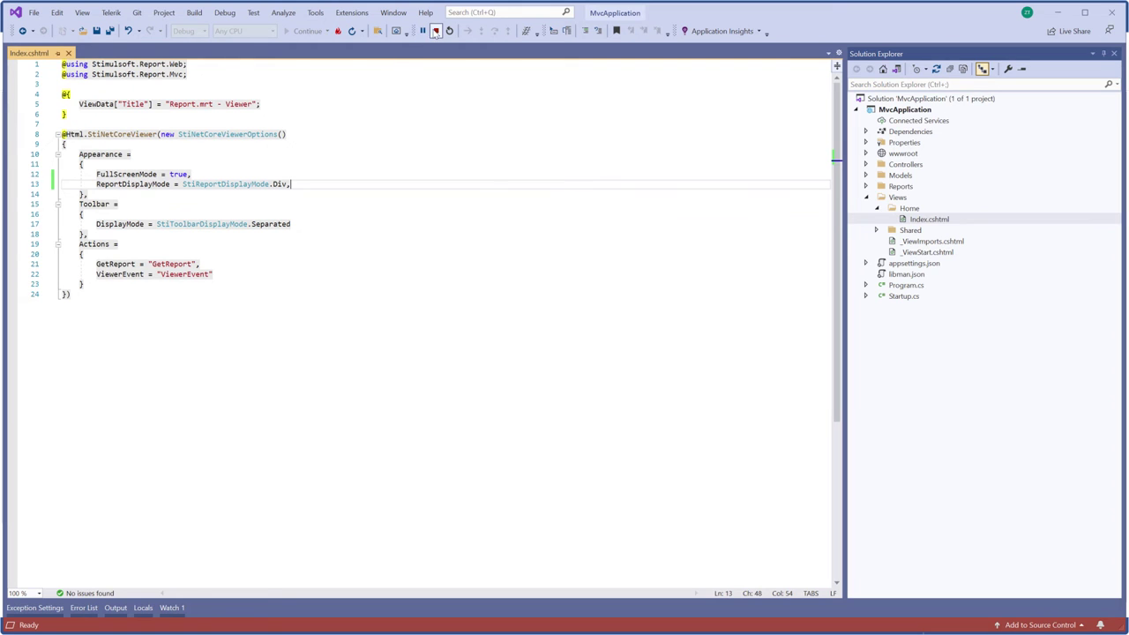
Stop debugging, change ReportDisplayMode from Div to Table on line 13, and rerun the app.
click(433, 31)
key(Left)
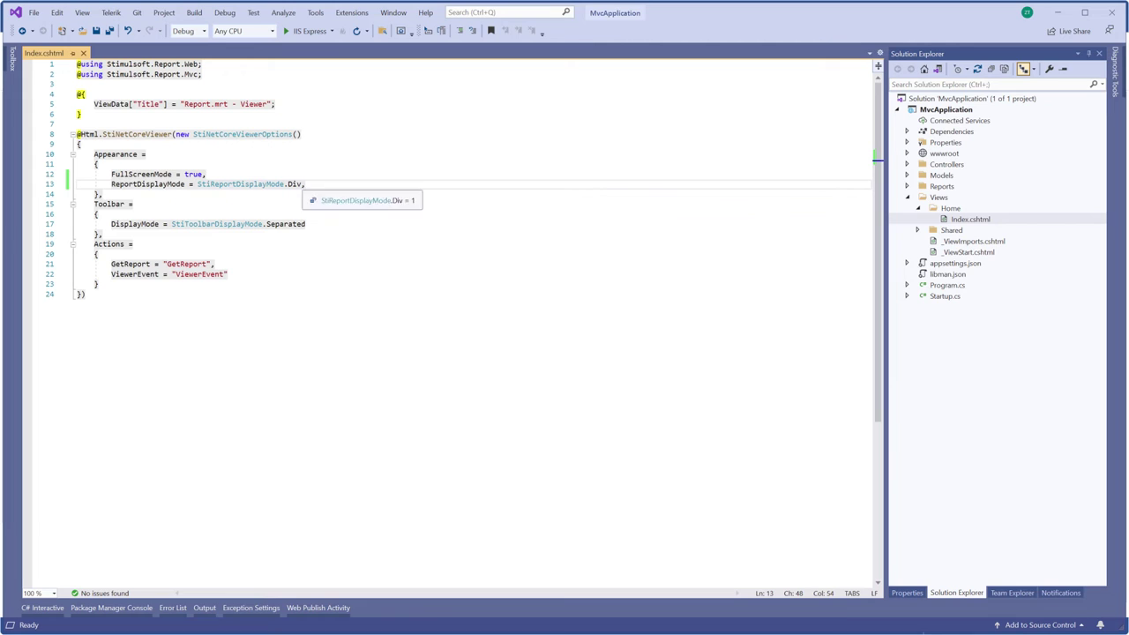
key(BackSpace)
key(BackSpace)
key(BackSpace)
text(Table)
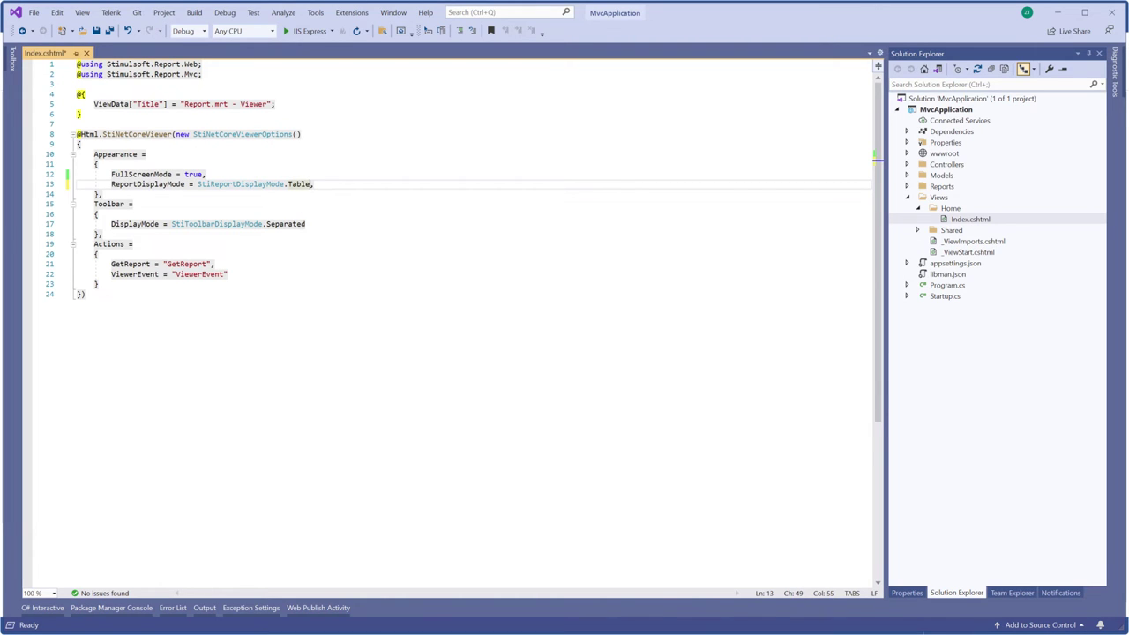
click(296, 32)
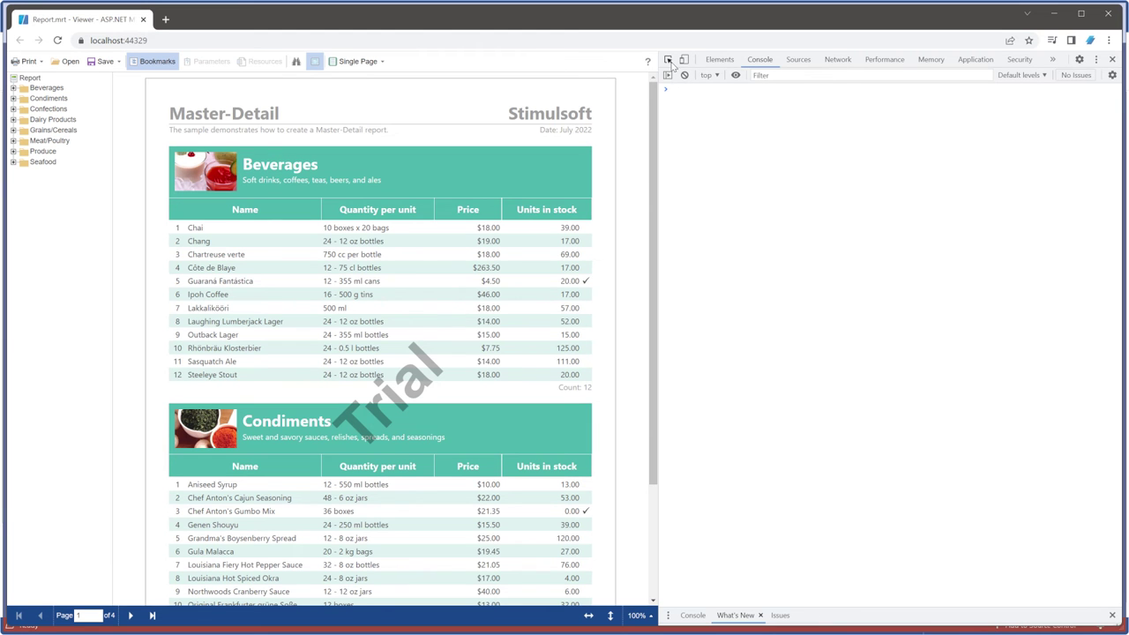
Switch Designer's HTML preview mode to Table, reload the Chrome viewer, and inspect the Units in stock header cell.
click(668, 60)
click(566, 215)
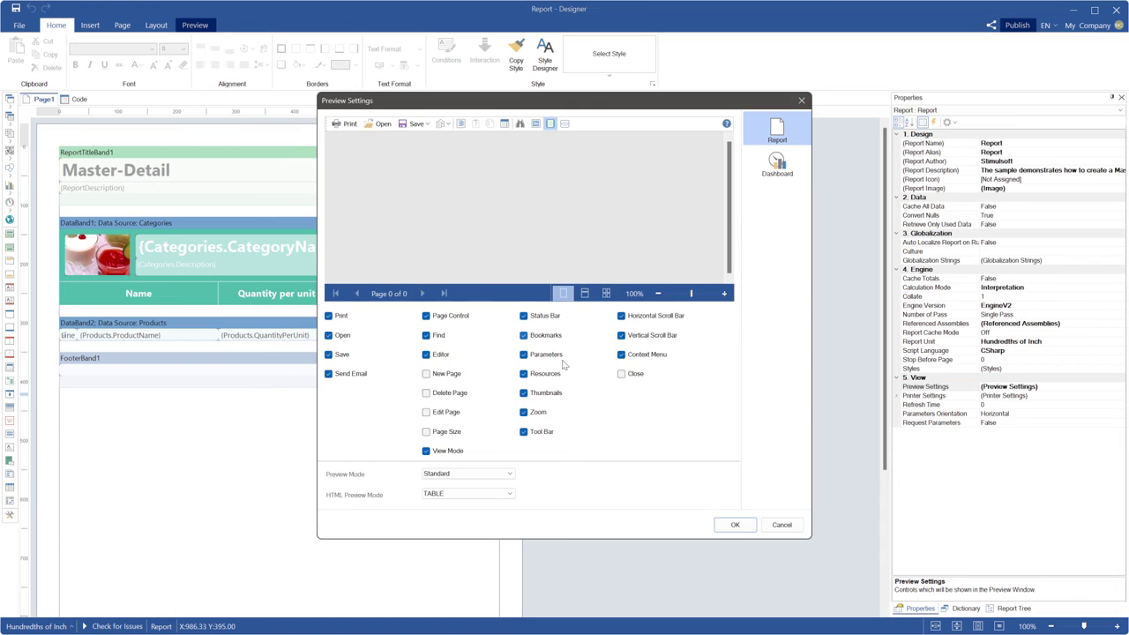
click(485, 499)
click(478, 507)
click(728, 525)
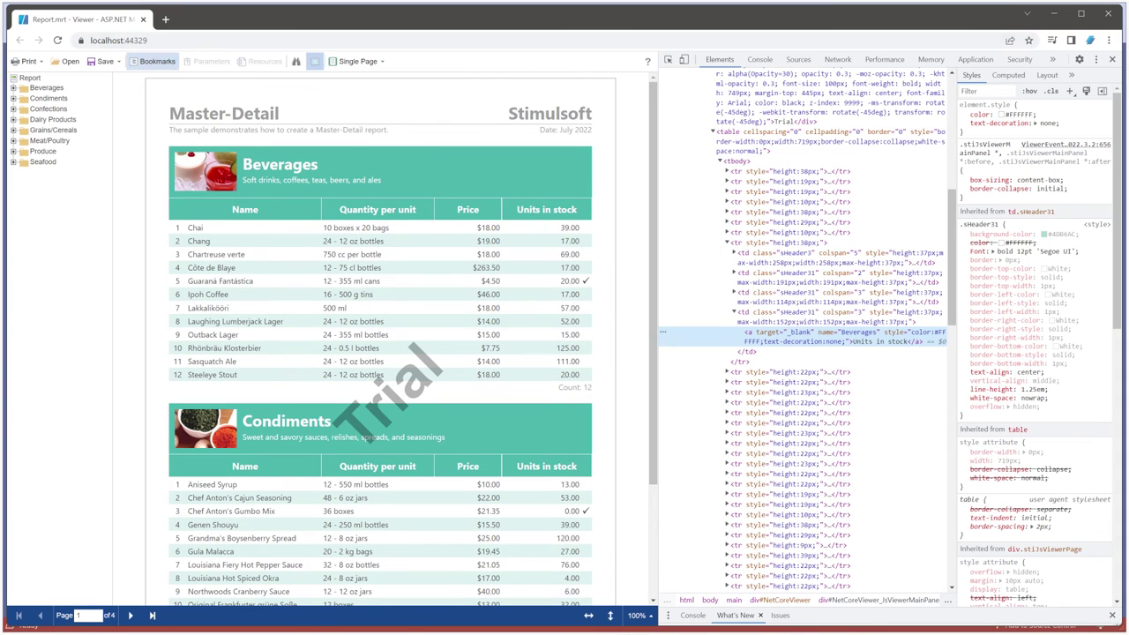
click(58, 41)
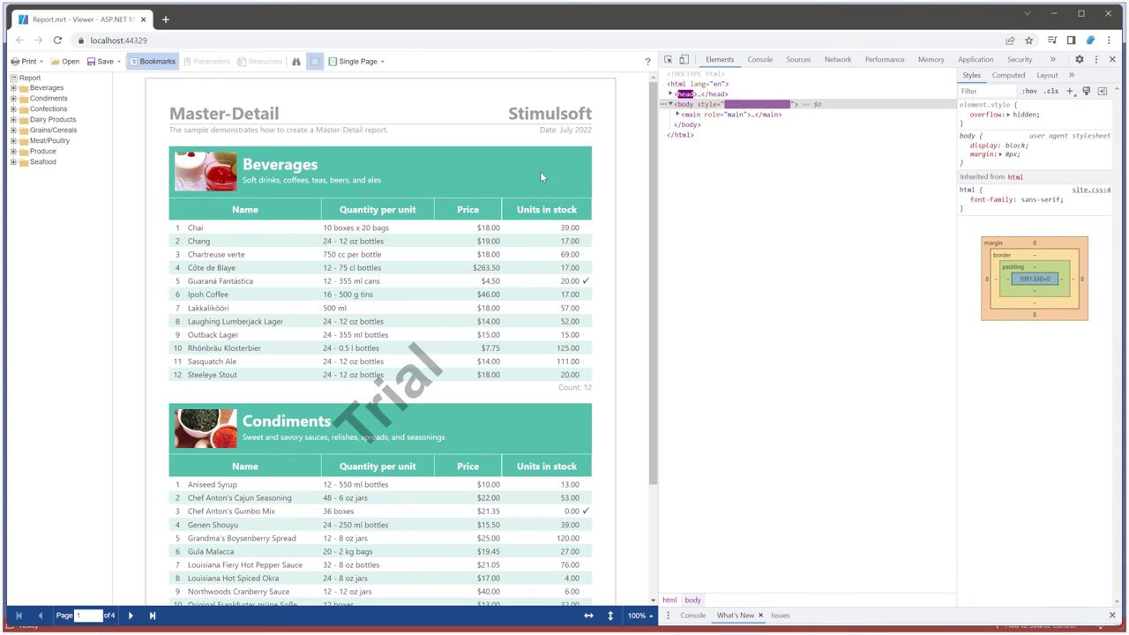
click(546, 209)
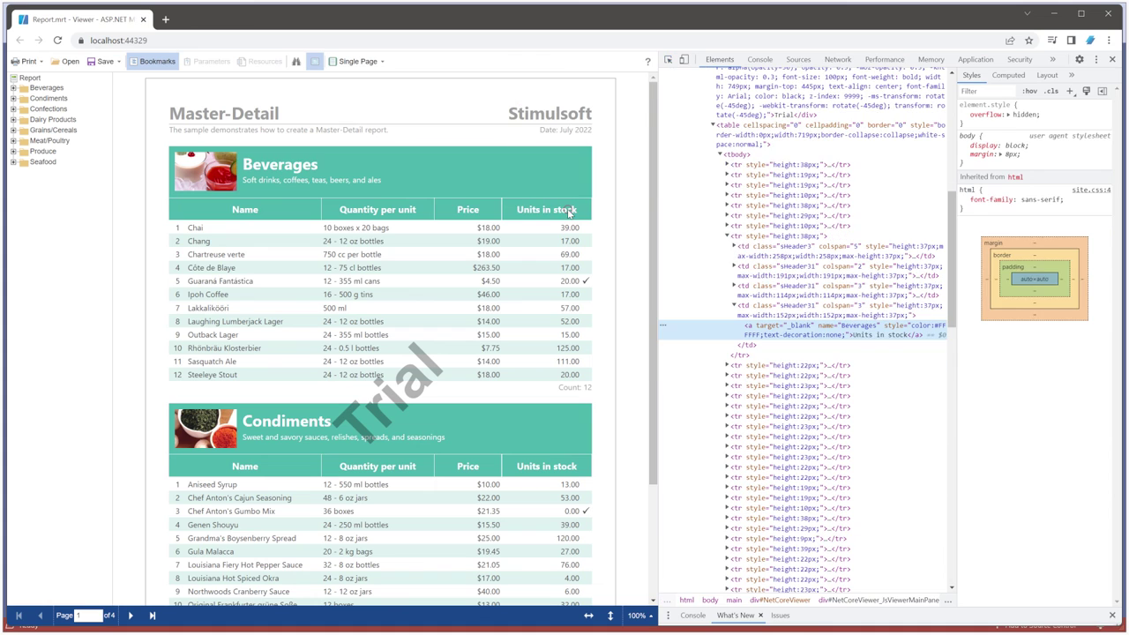